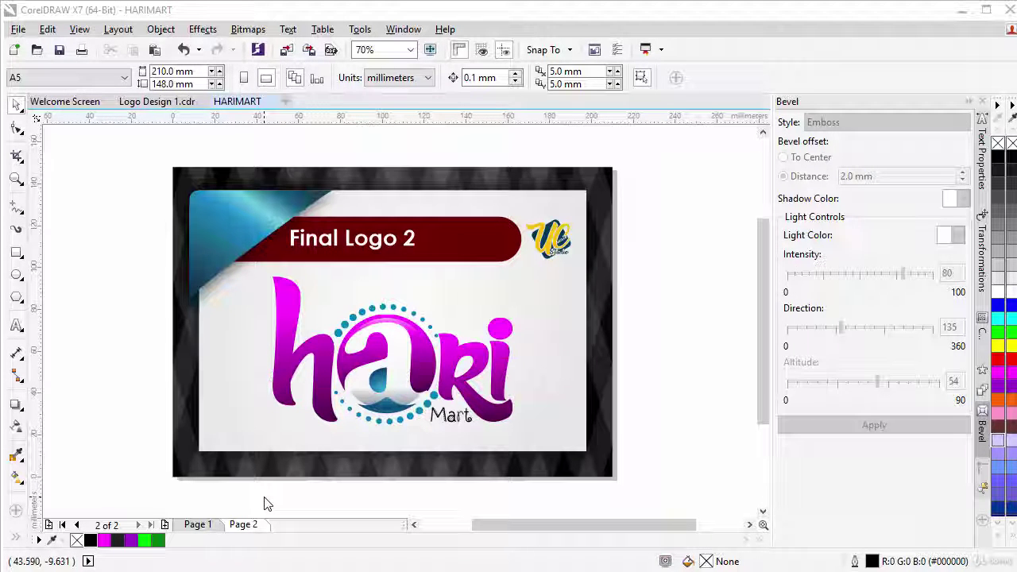
Insert a new blank Page 3 after Page 2 in the HARIMART document
left_click(164, 525)
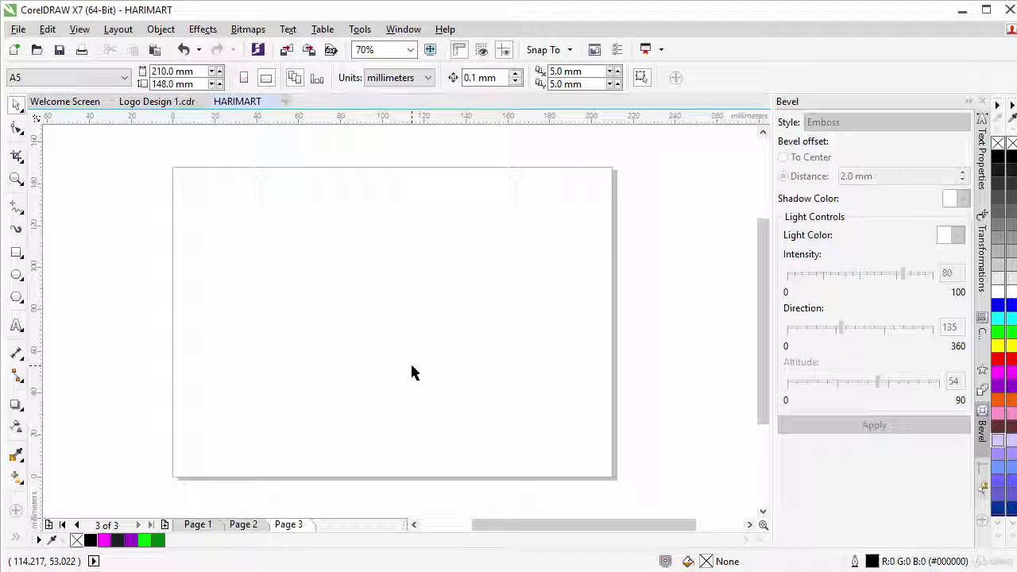
Type a lowercase 'a' near the centre of Page 3 with the Text tool
left_click(16, 325)
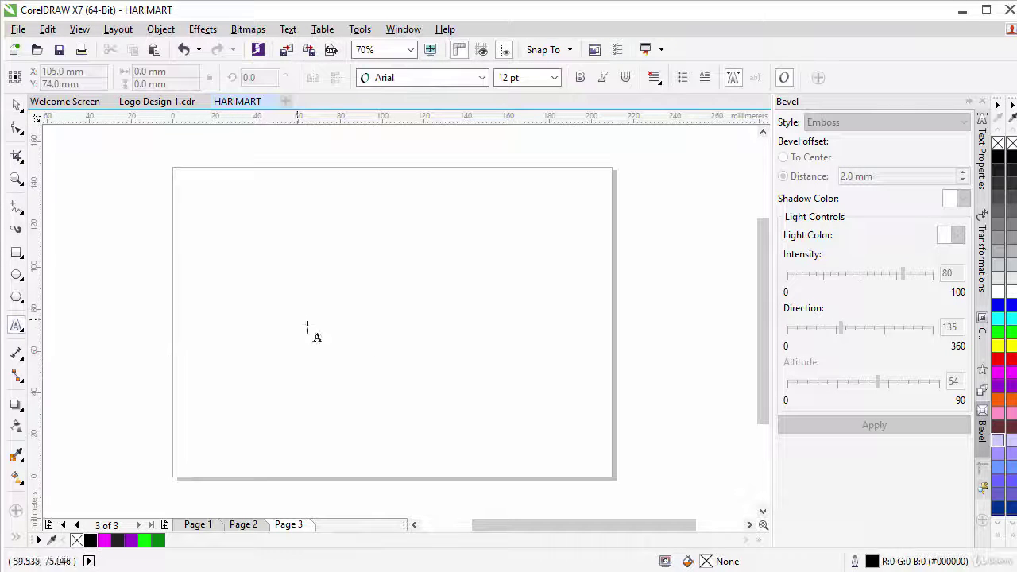
left_click(359, 367)
type("a")
left_click(15, 105)
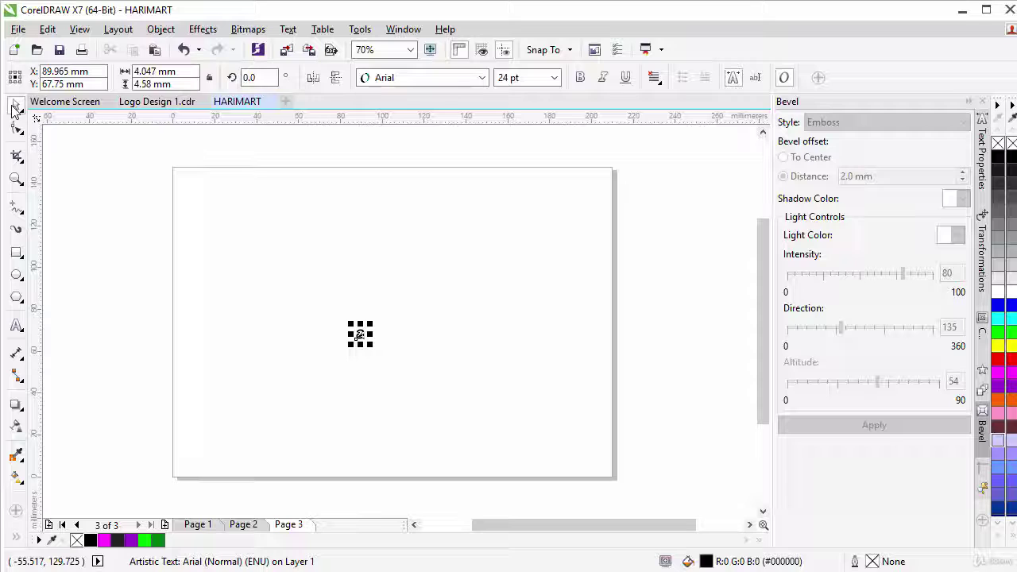
Format the 'a' as Adobe Garamond Pro Bold, 450 pt, with Center alignment
left_click(442, 77)
mouse_move(444, 119)
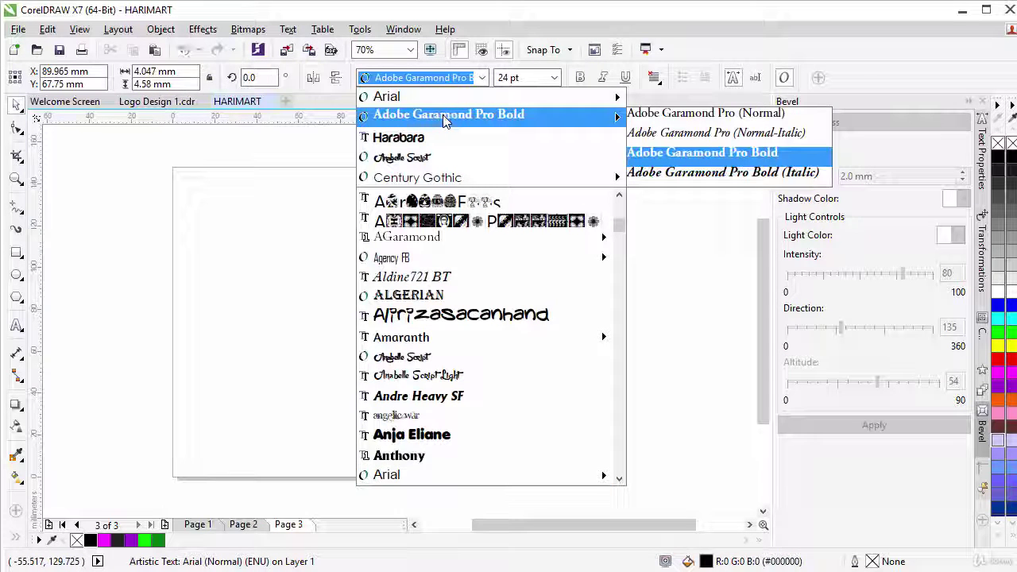
left_click(648, 153)
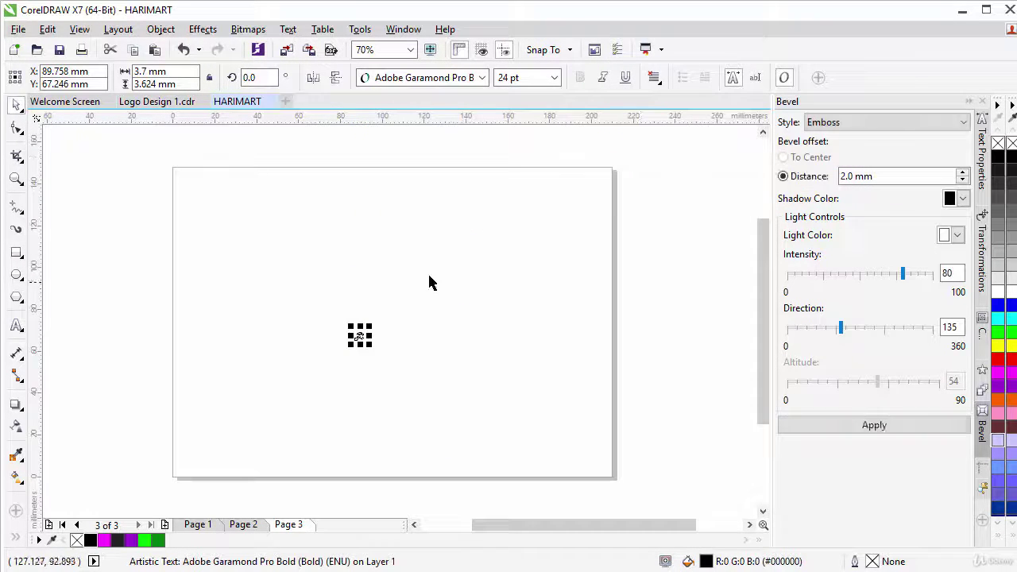
left_click(535, 78)
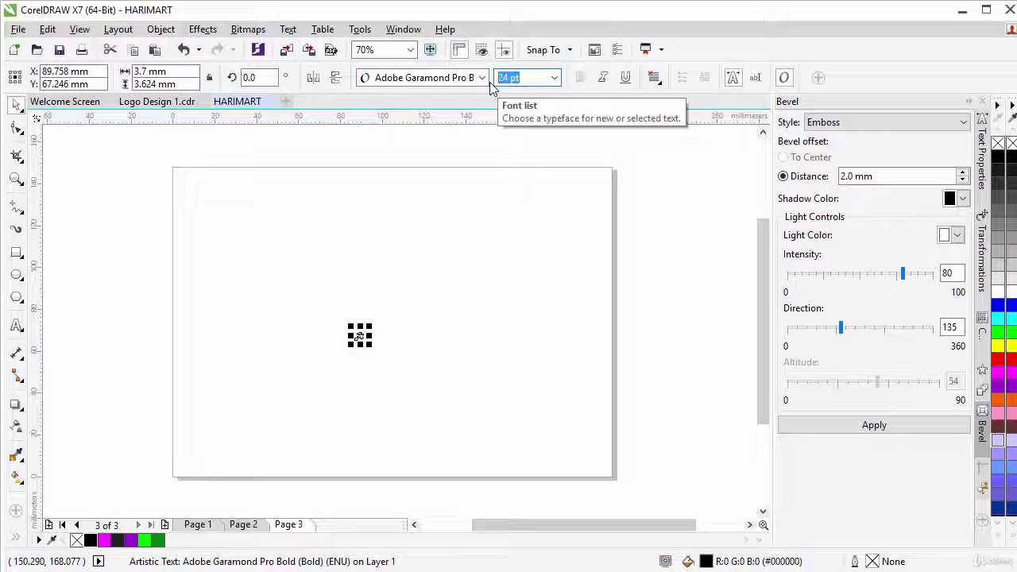
type("450")
key("Return")
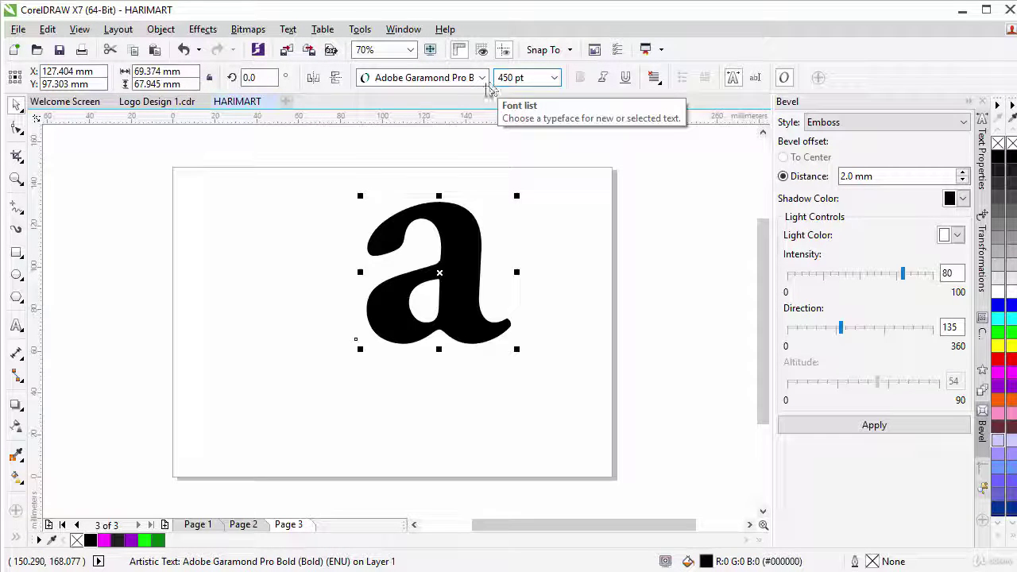
left_click(653, 79)
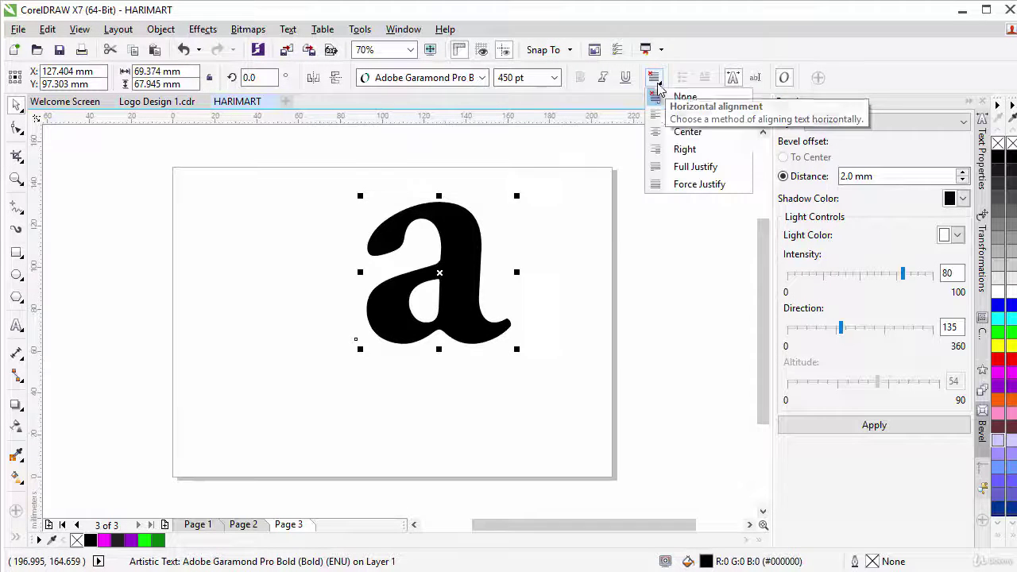
left_click(686, 132)
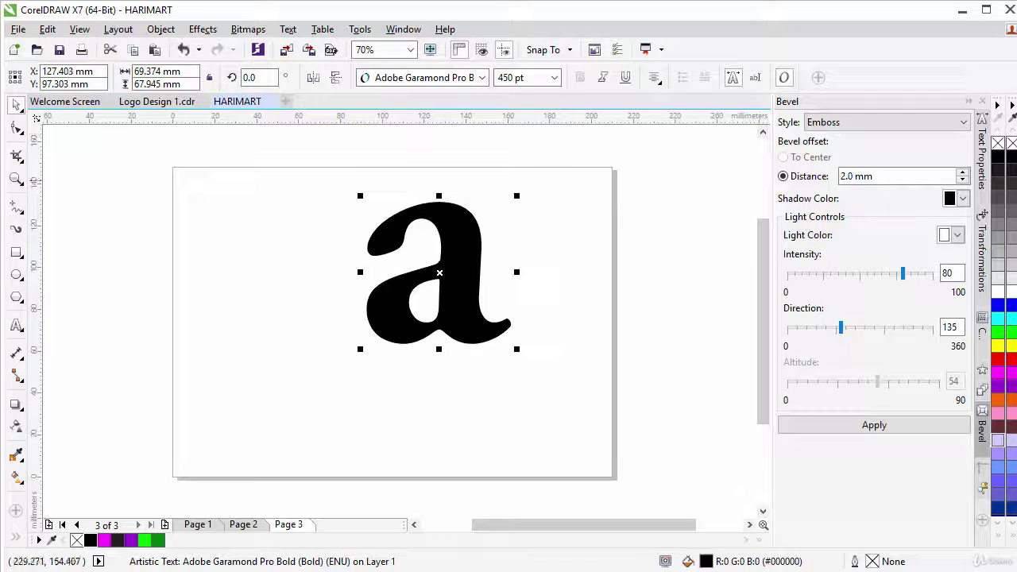
Draw an unfilled circle about 71.8 mm across to the left of the 'a'
left_click(16, 274)
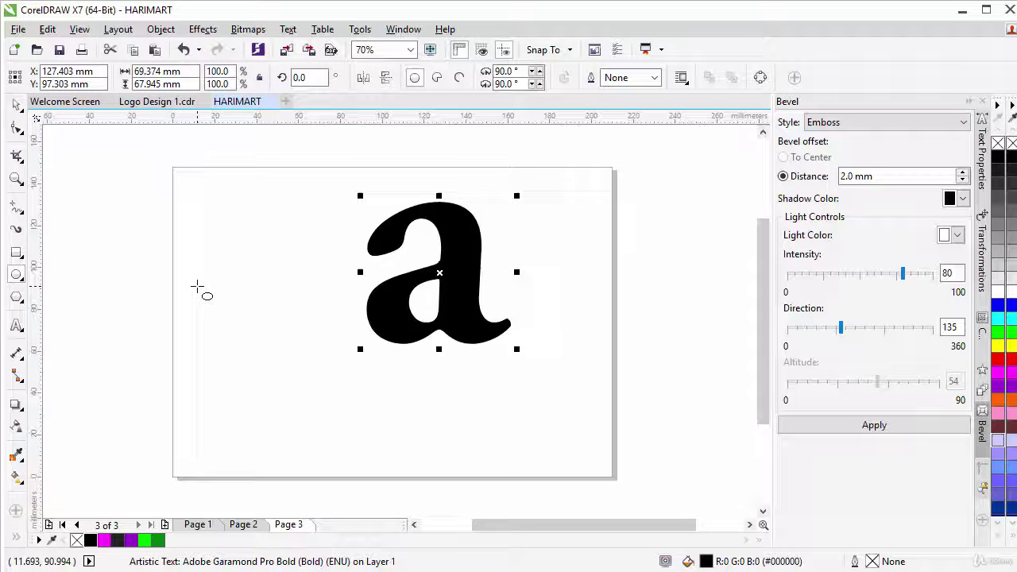
left_click_drag(197, 287, 326, 410)
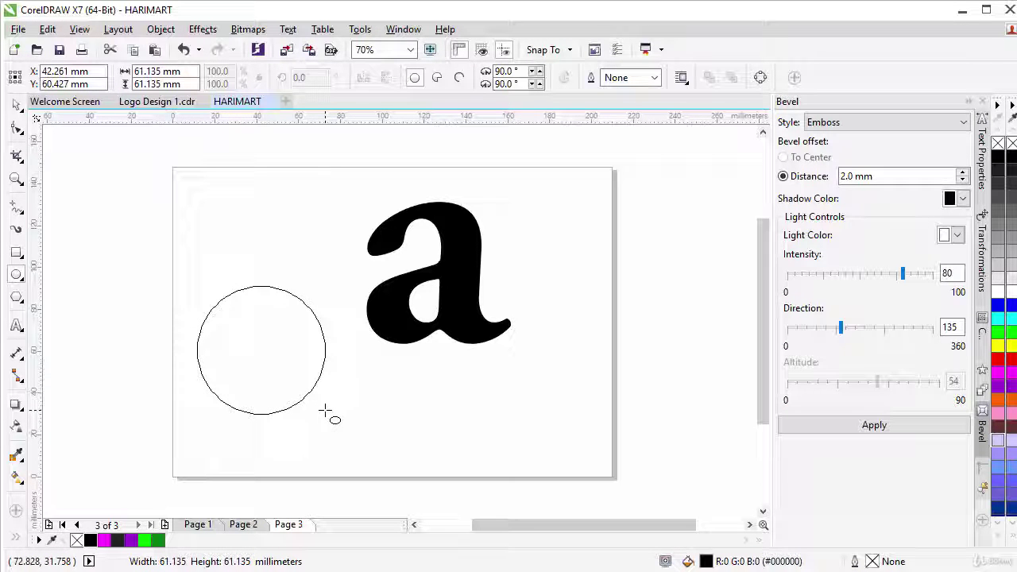
left_click_drag(326, 410, 341, 436)
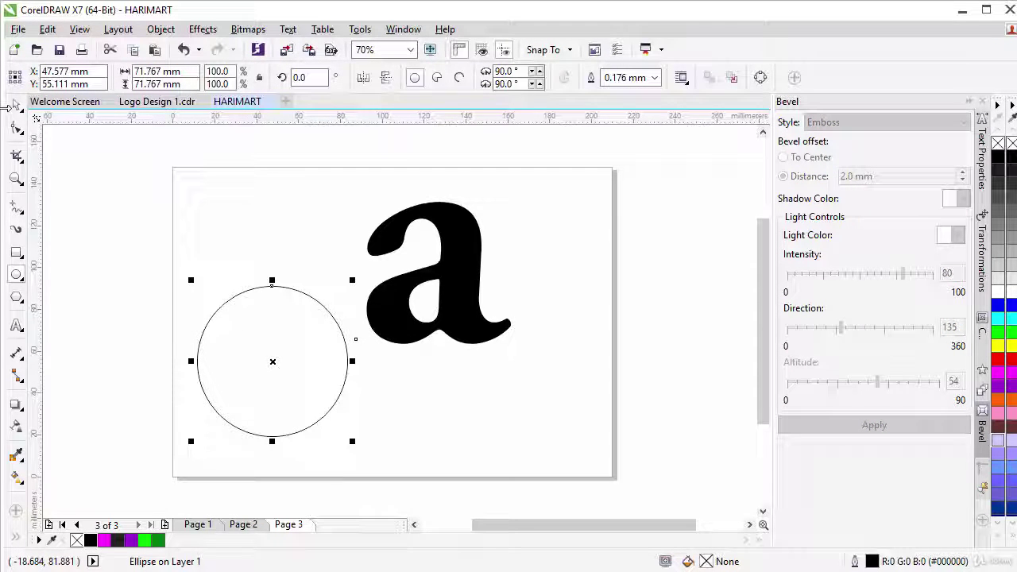
left_click(16, 108)
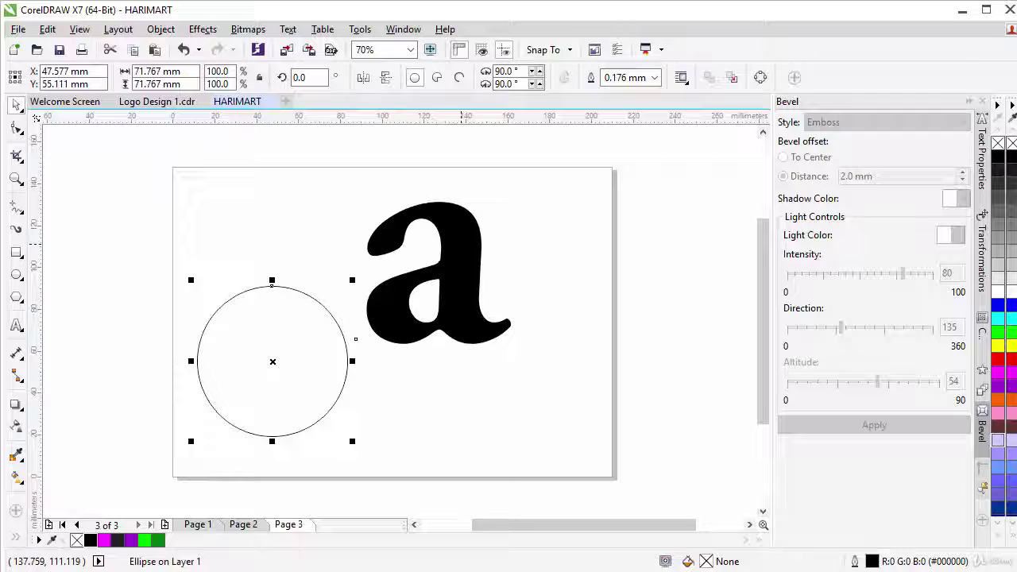
Select the circle and the 'a' and align their centres horizontally and vertically
key("ctrl+a")
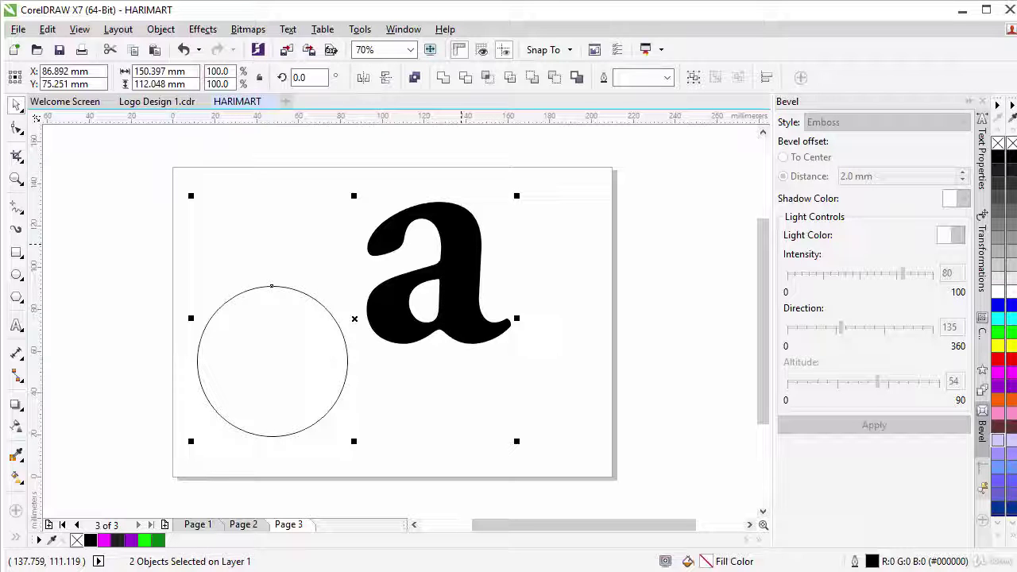
left_click(160, 29)
mouse_move(223, 217)
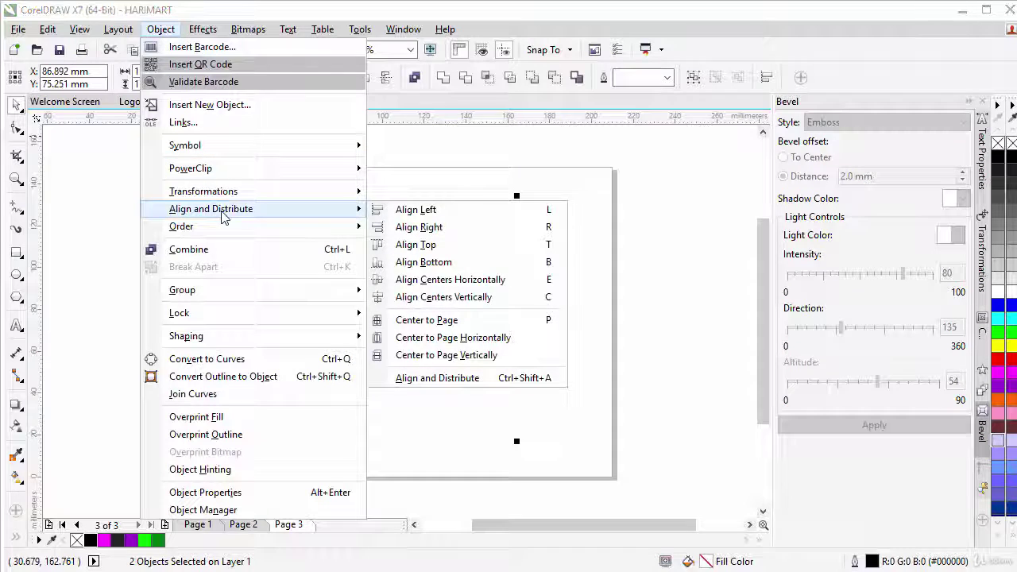
left_click(467, 288)
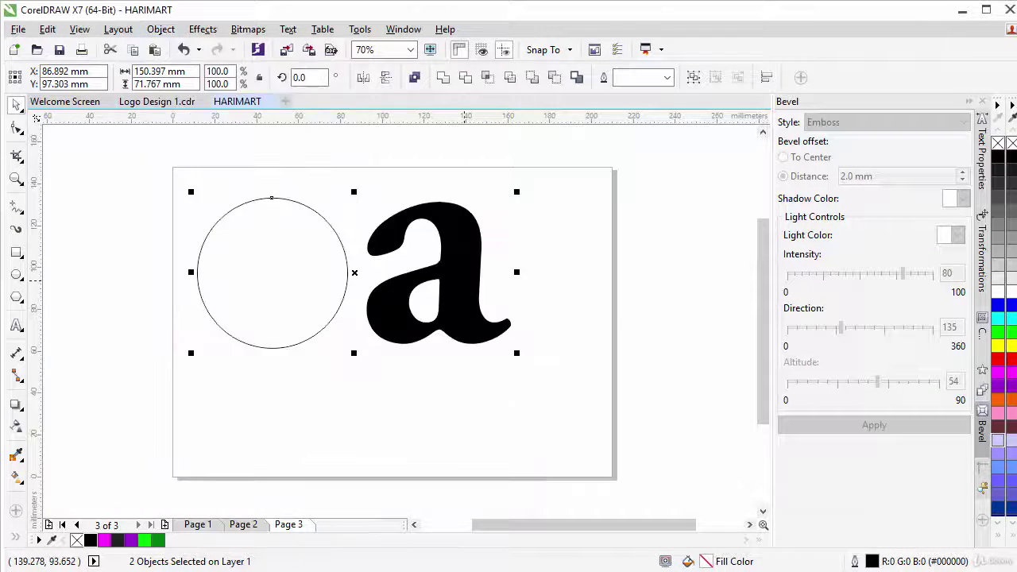
left_click(160, 29)
mouse_move(227, 208)
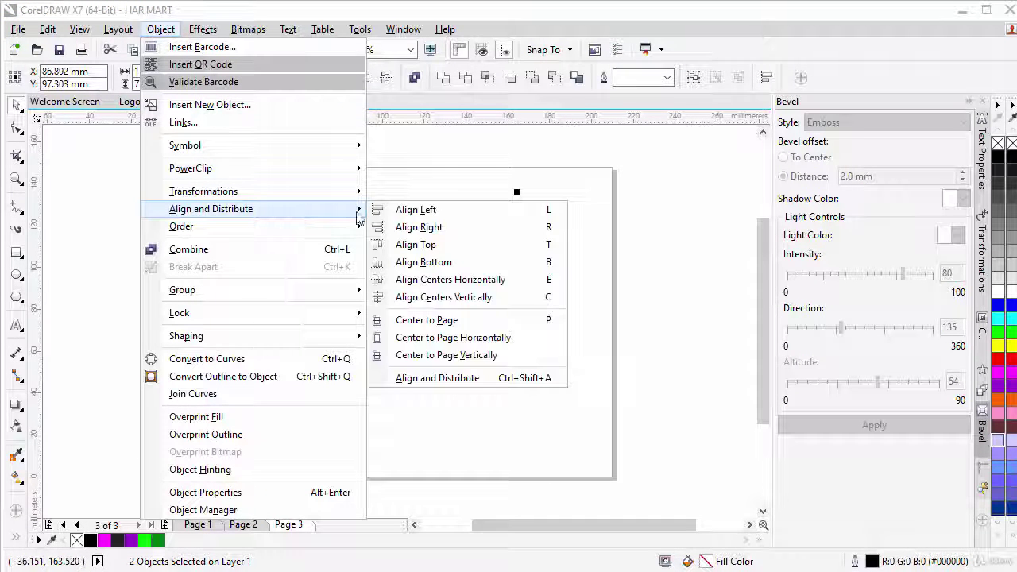
left_click(472, 302)
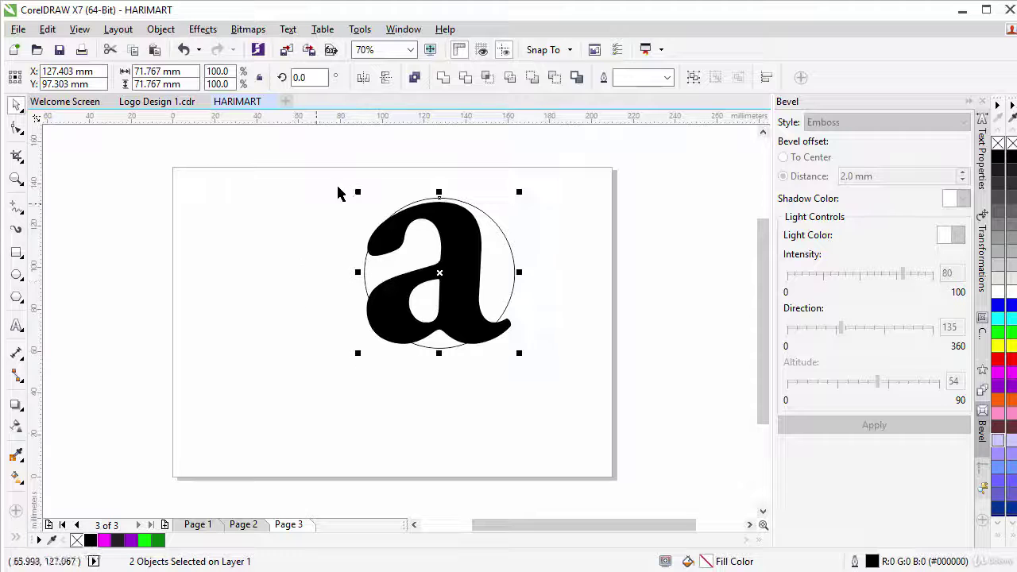
left_click(547, 324)
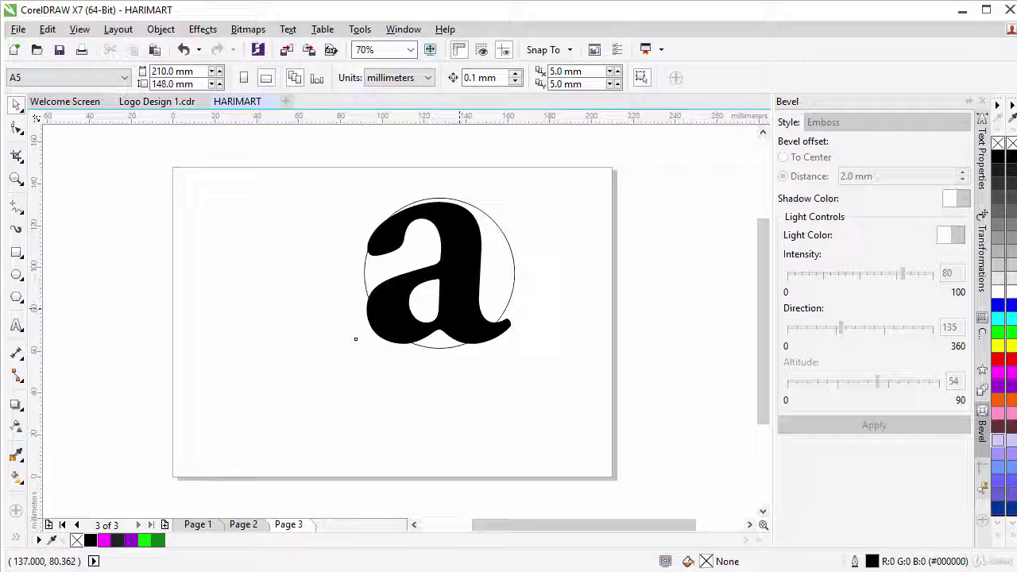
Change the letter 'a' font size from 450 pt to 400 pt
left_click(492, 219)
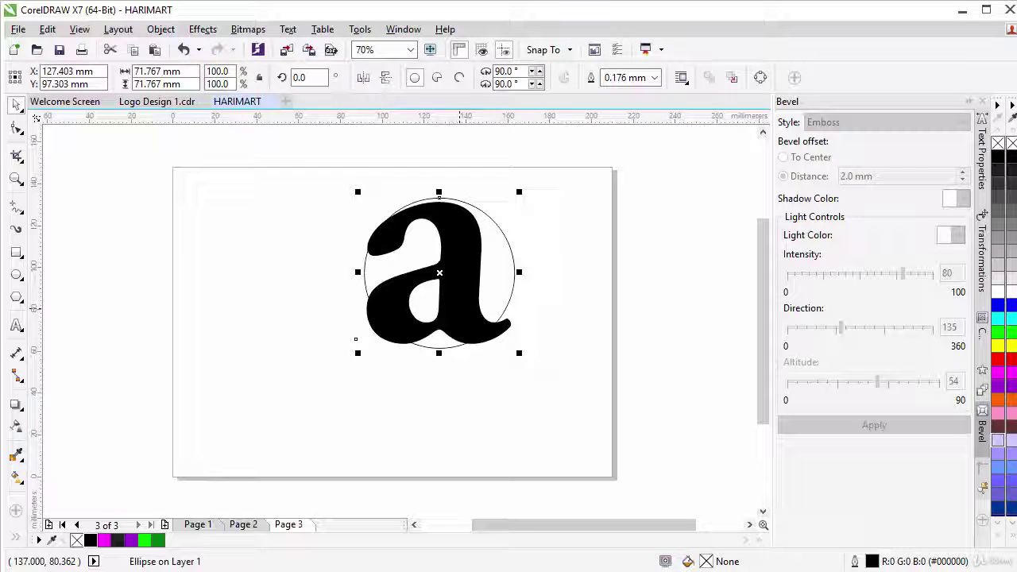
left_click(357, 337)
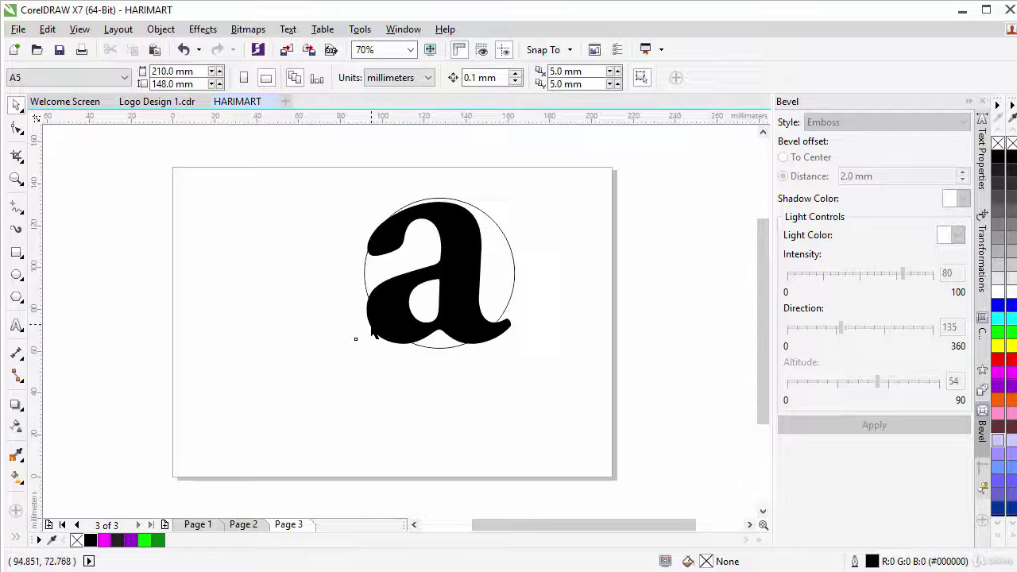
left_click(372, 332)
left_click_drag(532, 77, 488, 77)
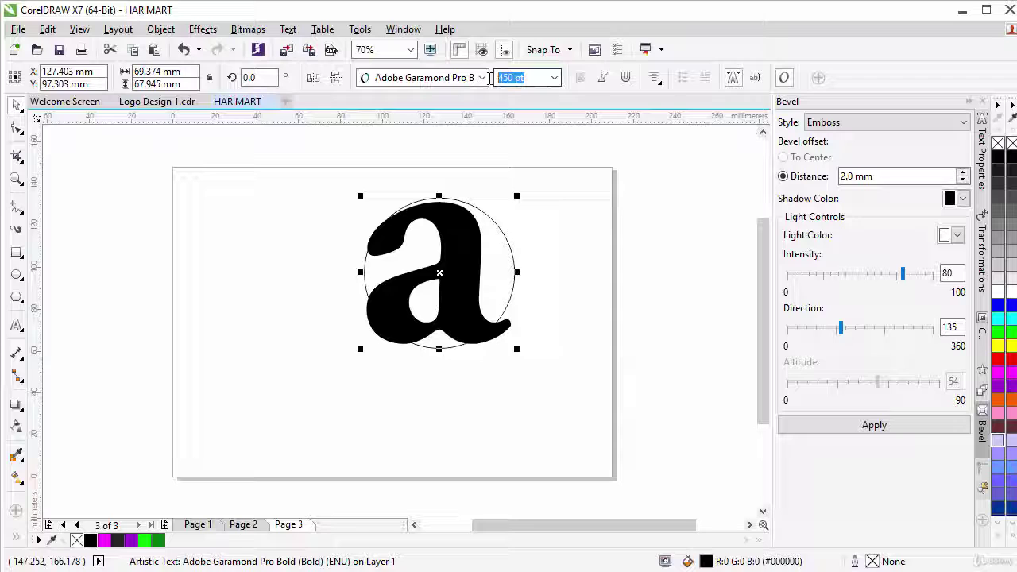
type("400")
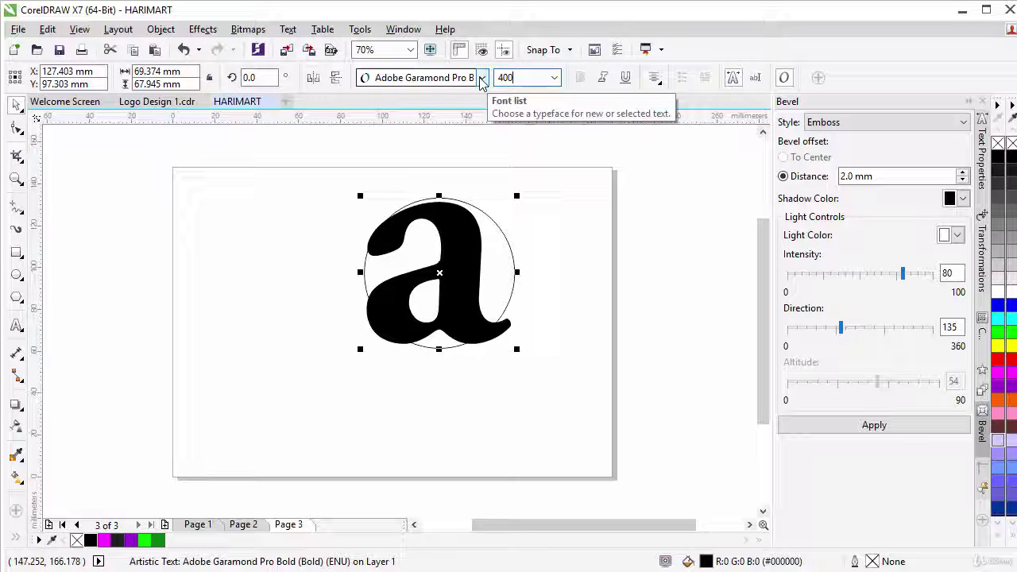
key("Return")
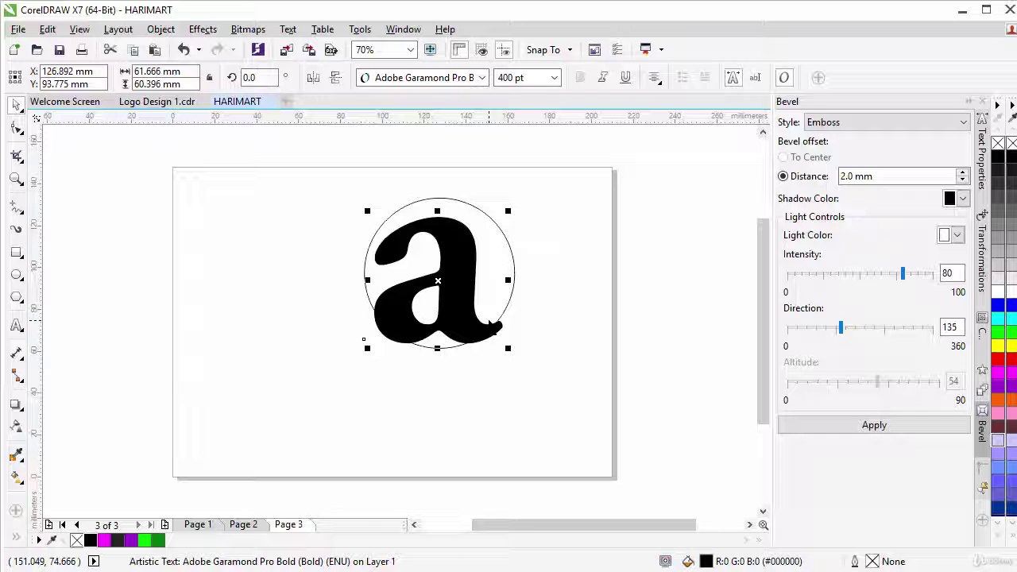
left_click(534, 379)
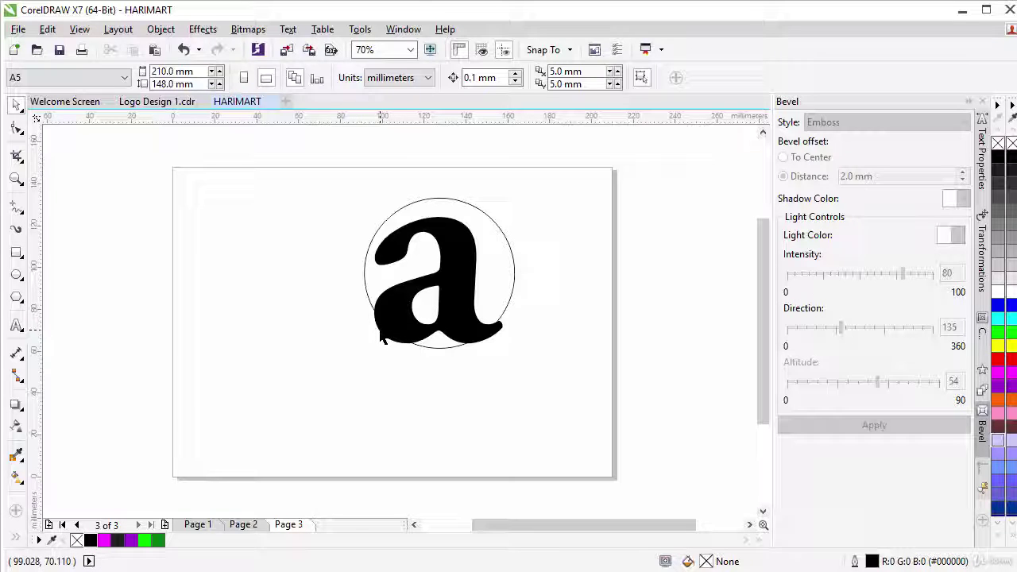
Use Order > To Front of Page to stack the letter 'a' above the circle
left_click(380, 337)
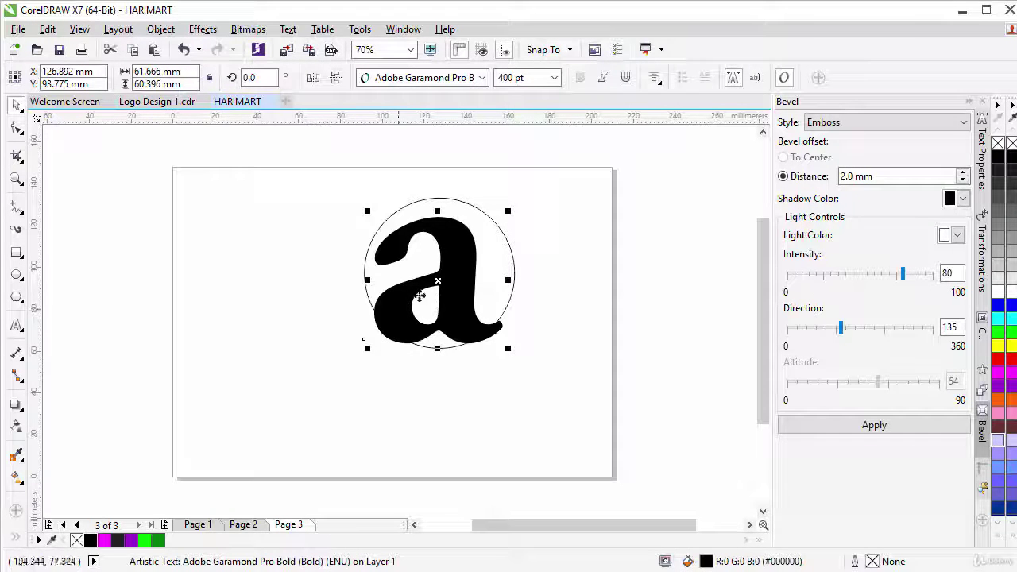
right_click(438, 281)
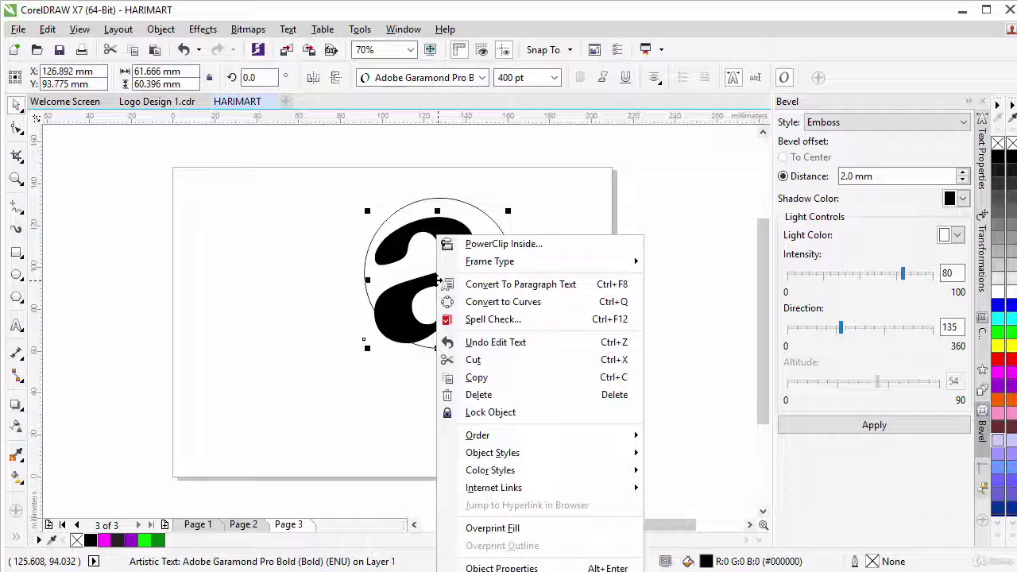
mouse_move(572, 437)
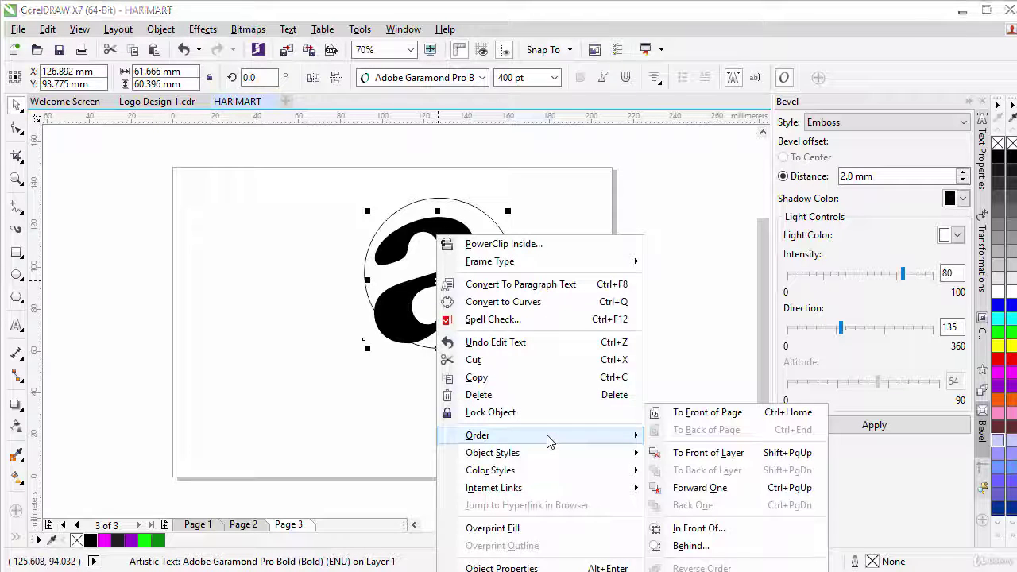
left_click(702, 418)
left_click(556, 313)
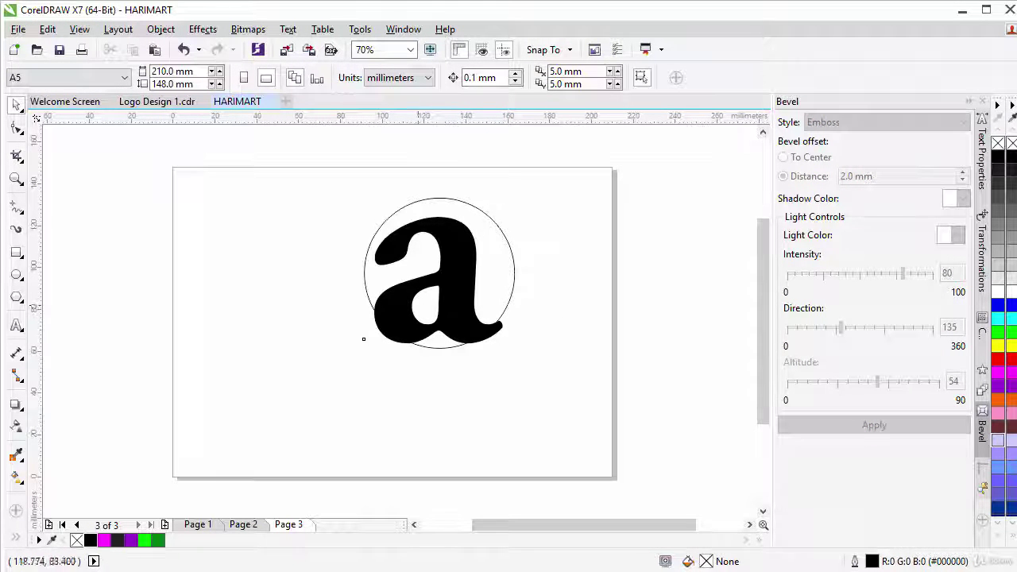
Marquee-select the letter and circle and drag them together slightly down and left
left_click(391, 340)
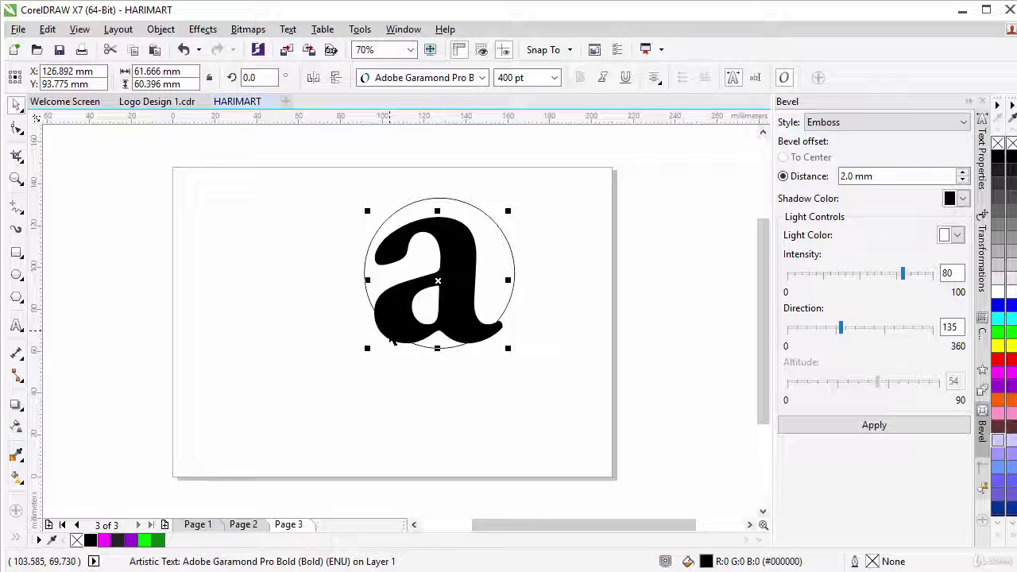
left_click(449, 198, "shift")
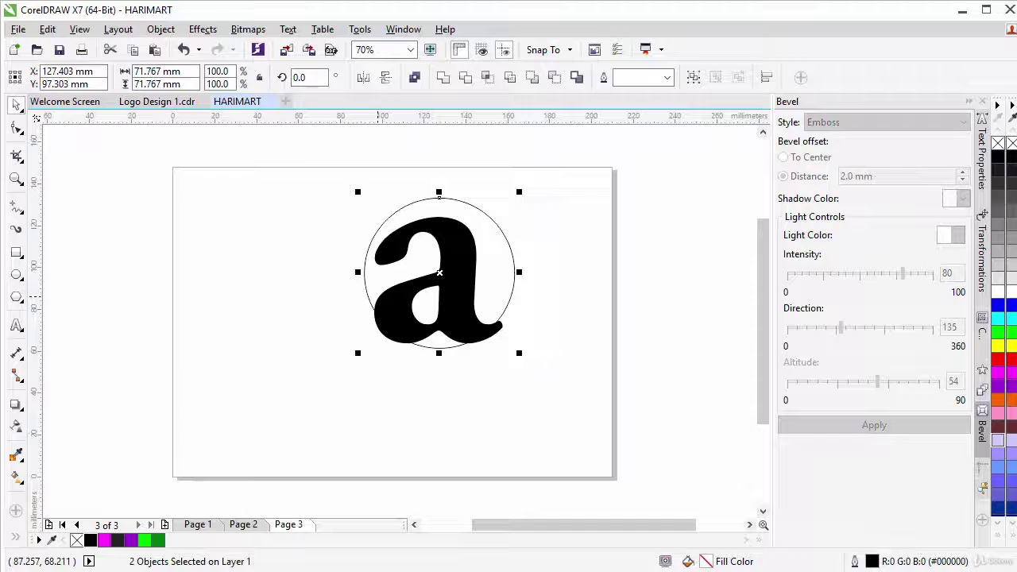
left_click(356, 182)
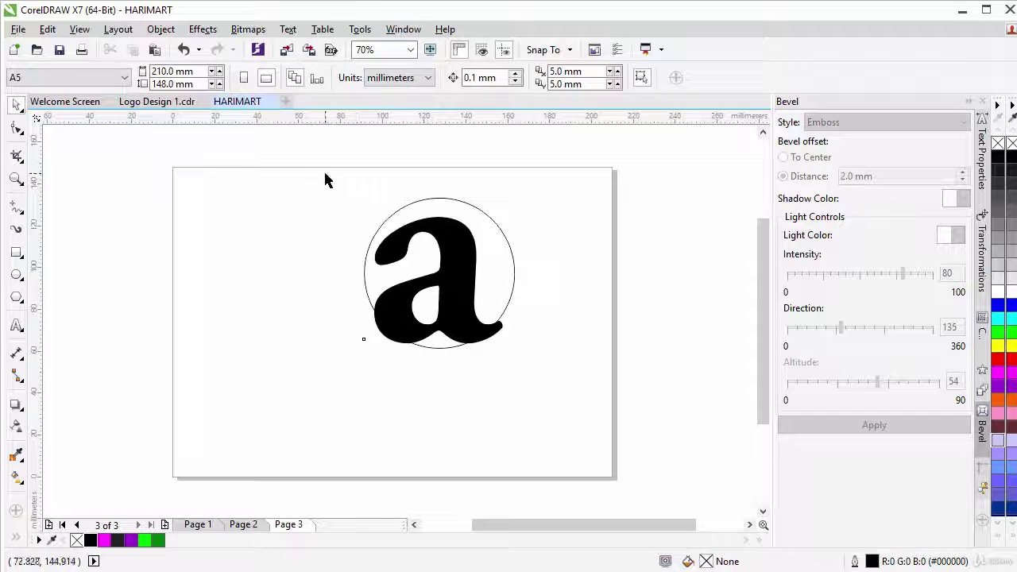
left_click_drag(327, 177, 561, 400)
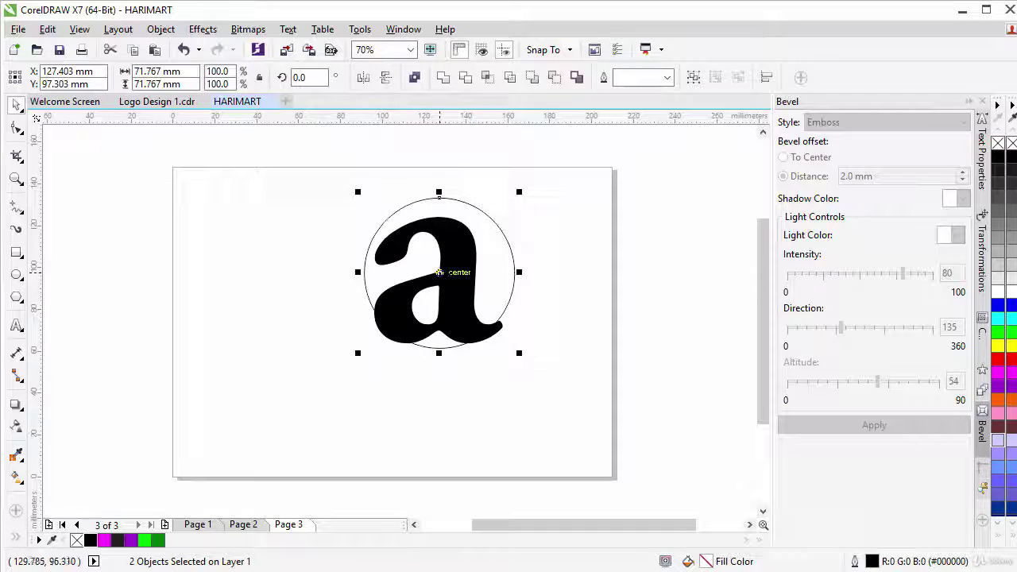
left_click_drag(438, 273, 386, 305)
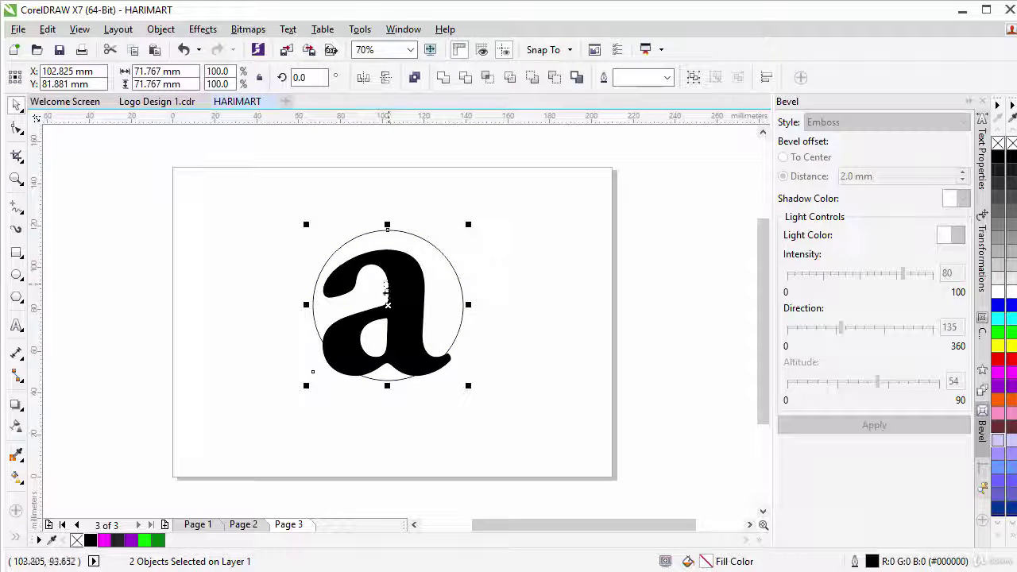
scroll(387, 305, "up", 2)
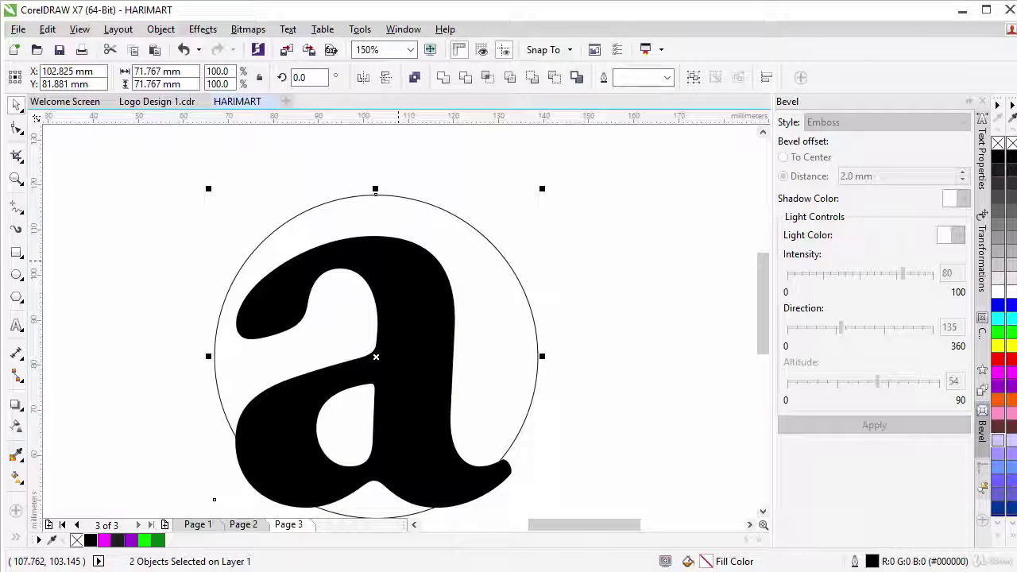
scroll(376, 357, "down", 2)
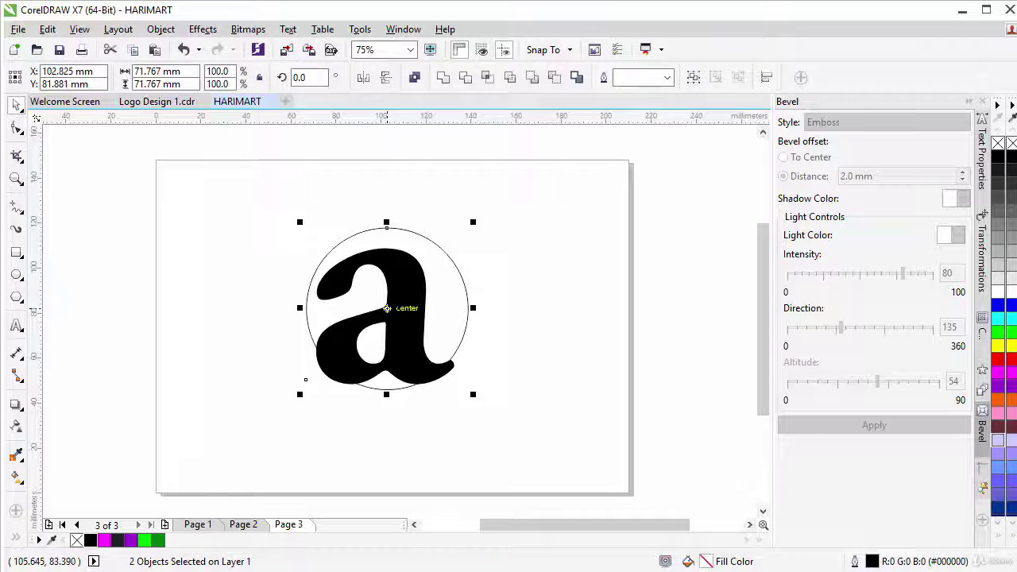
scroll(387, 307, "up", 2)
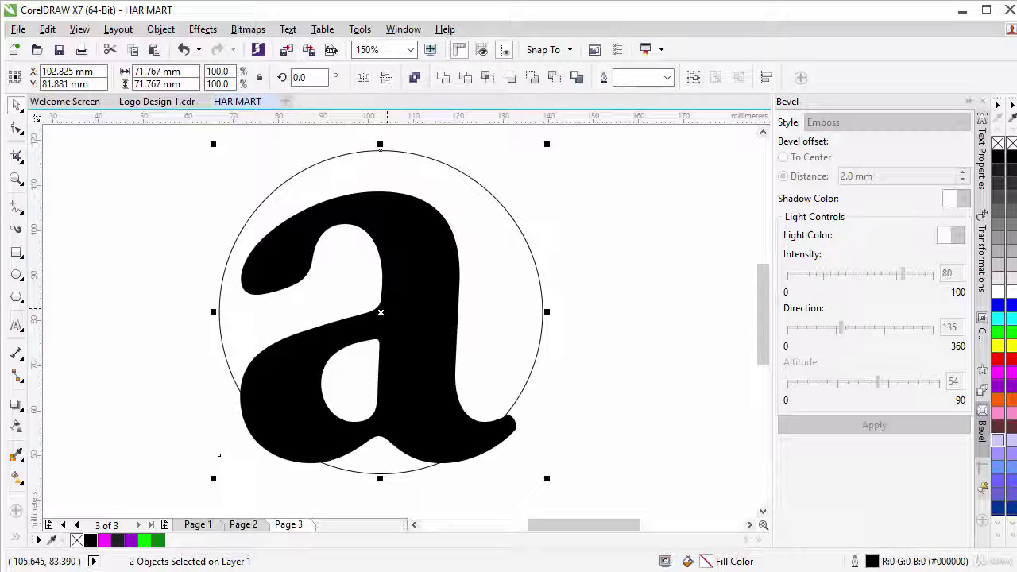
Apply Back minus front so the 'a' leaves an a-shaped hole in the circle
left_click(555, 78)
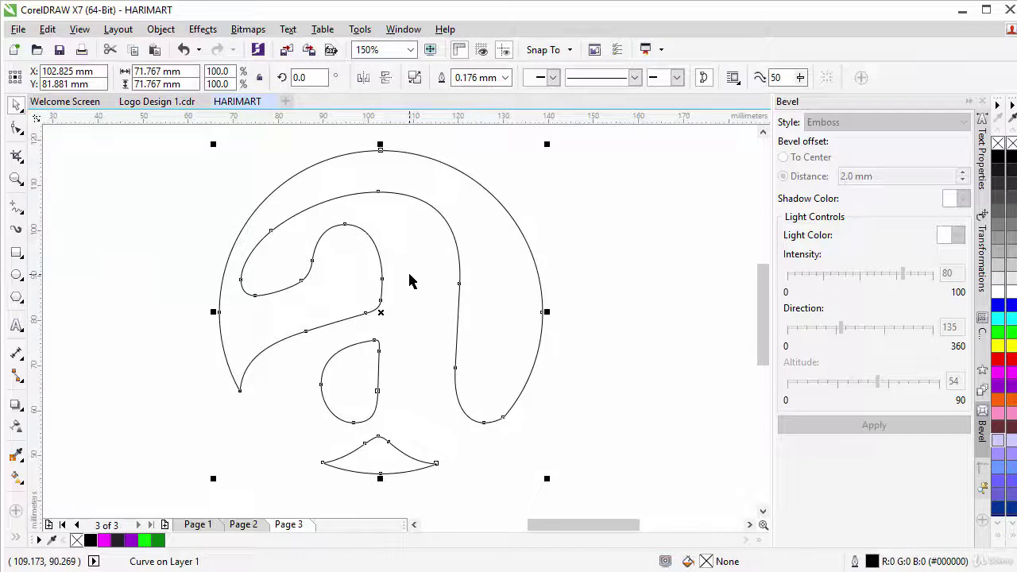
Apply Object > Break Curve Apart to split the cut-out curve into separate pieces
scroll(410, 278, "down", 2)
scroll(403, 283, "up", 1)
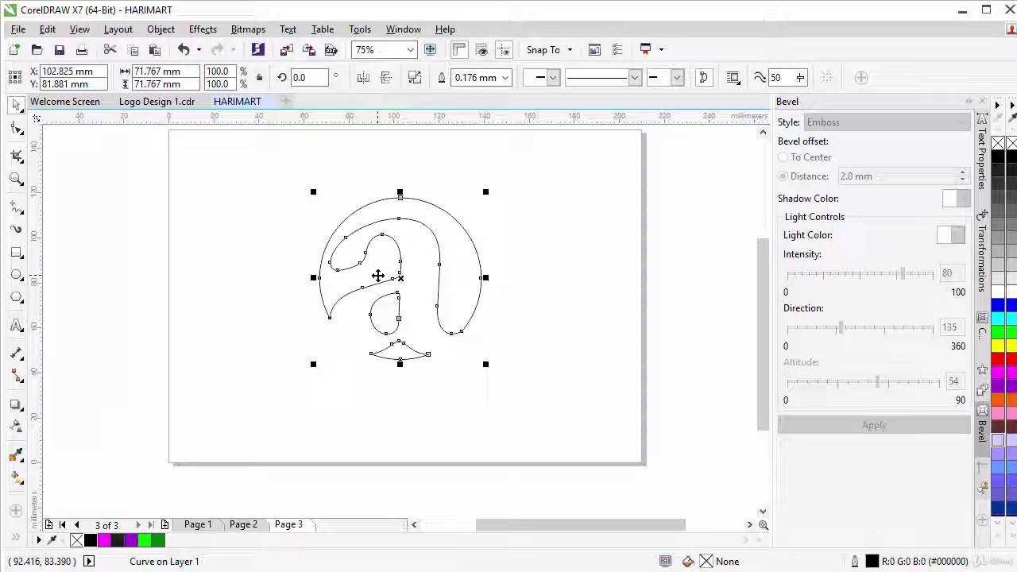
left_click(160, 32)
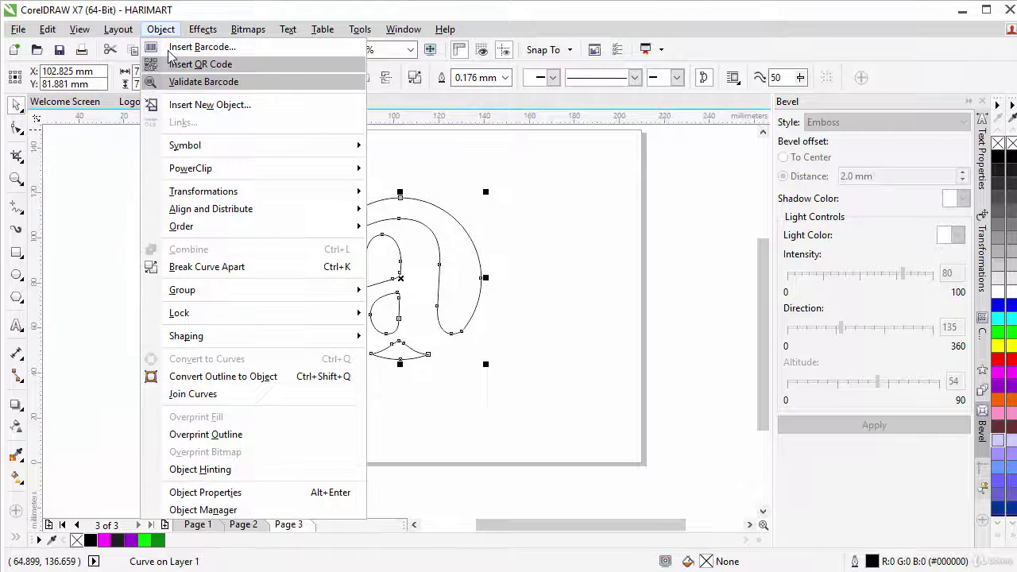
left_click(222, 266)
left_click(445, 274)
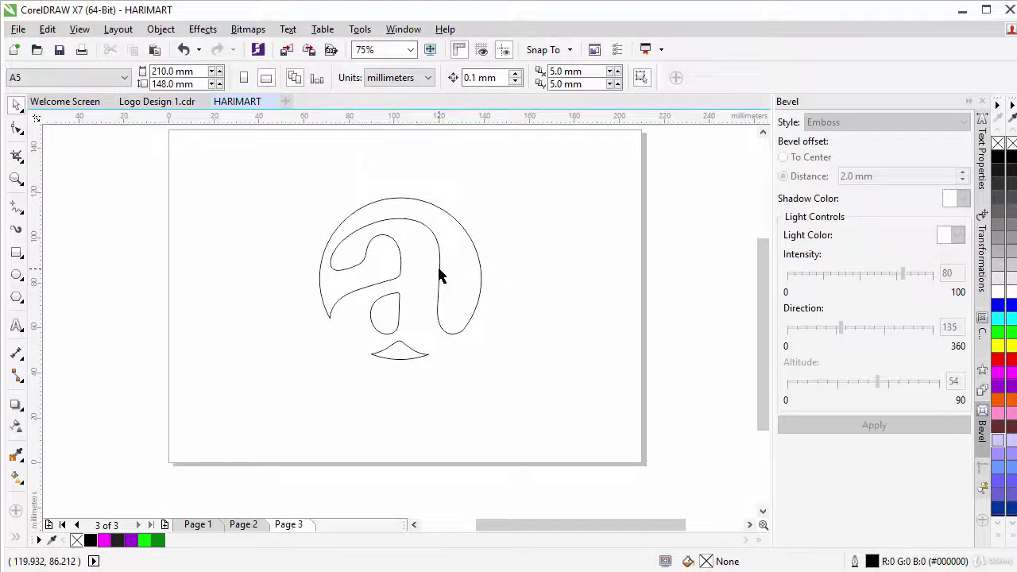
left_click(442, 275)
left_click_drag(390, 270, 233, 265)
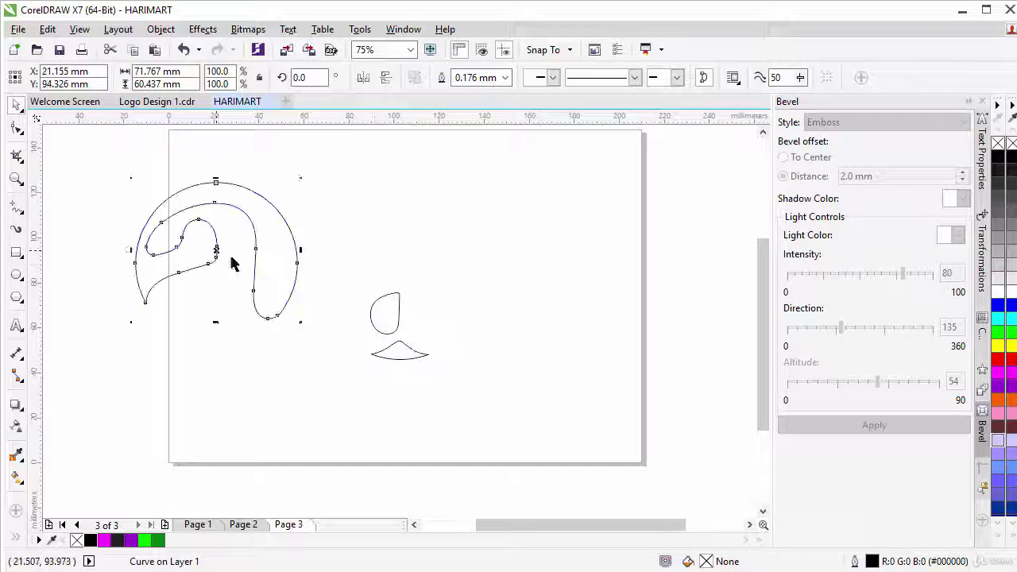
left_click_drag(377, 329, 500, 279)
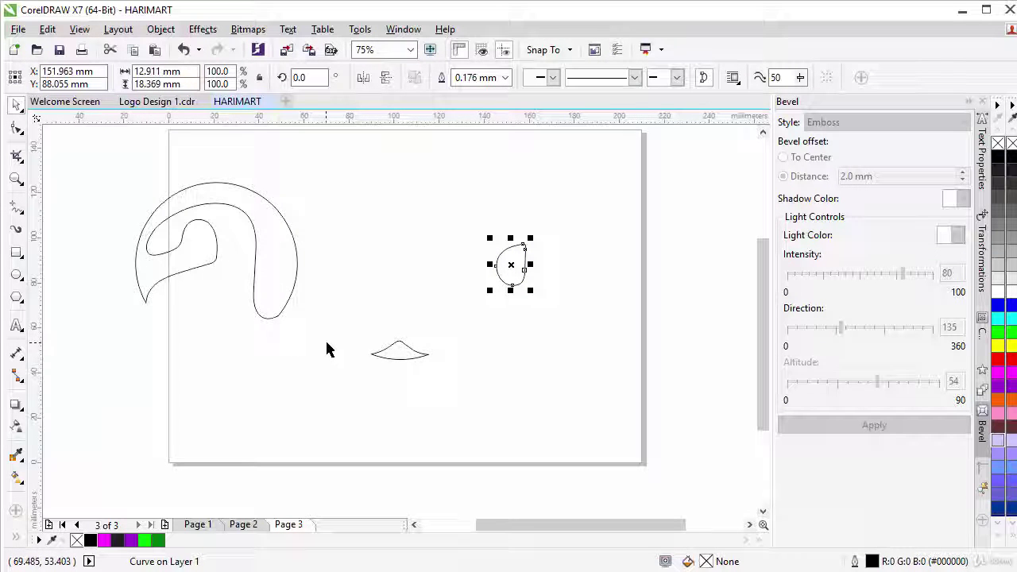
left_click(183, 51)
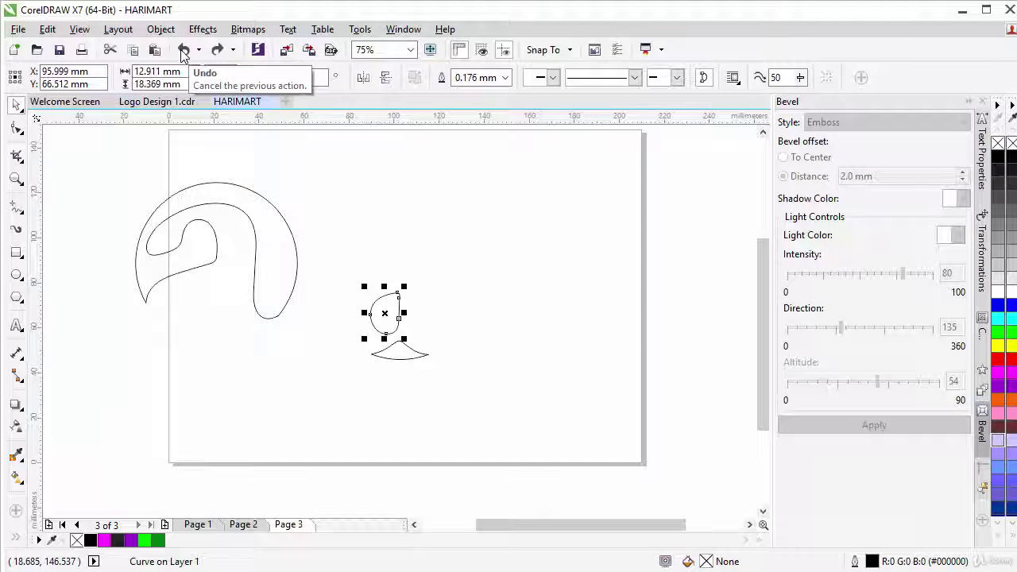
left_click(183, 51)
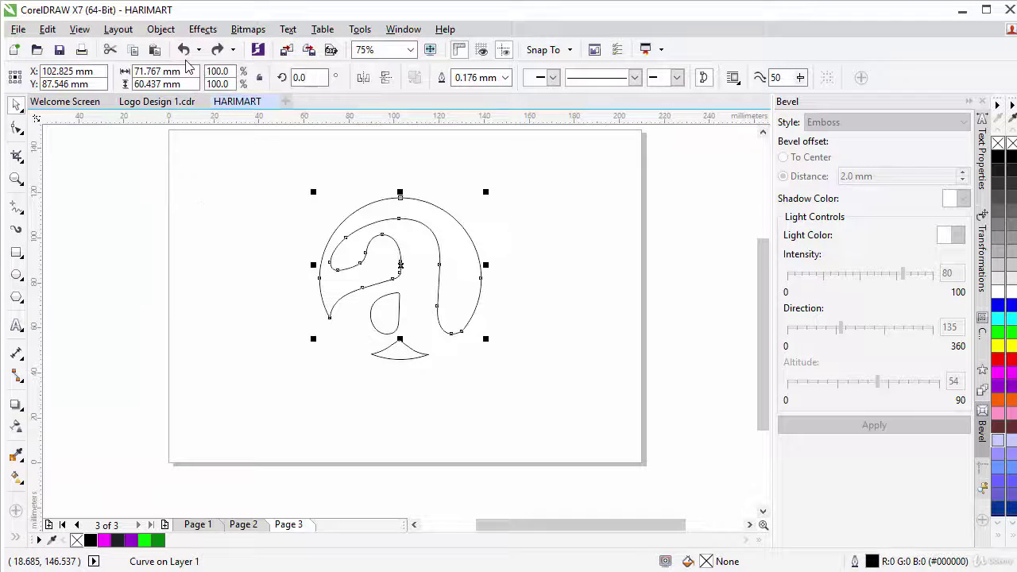
Weld the inner oval and bottom sliver into one curve and drag it left of the letter
left_click(438, 398)
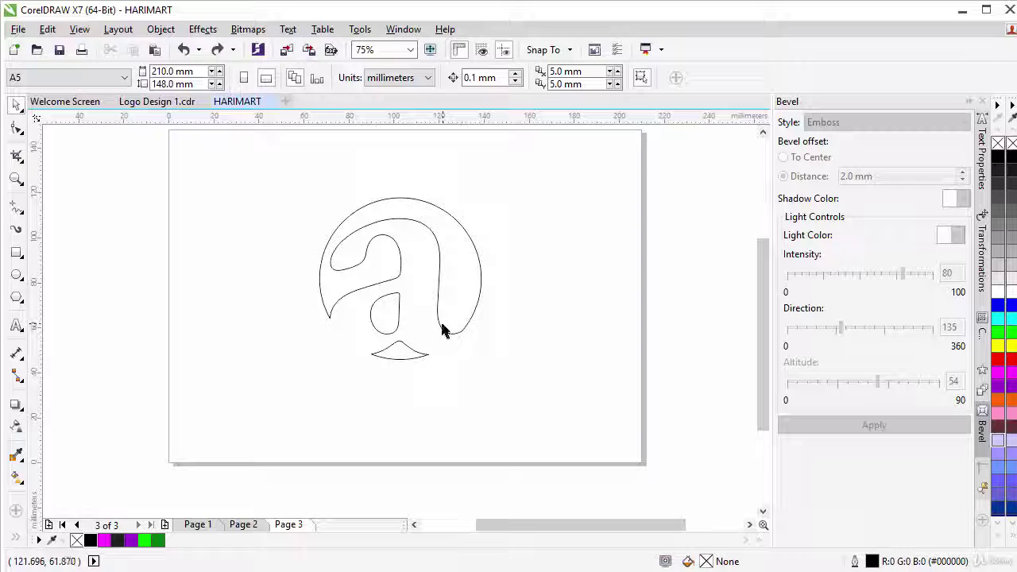
left_click(397, 299)
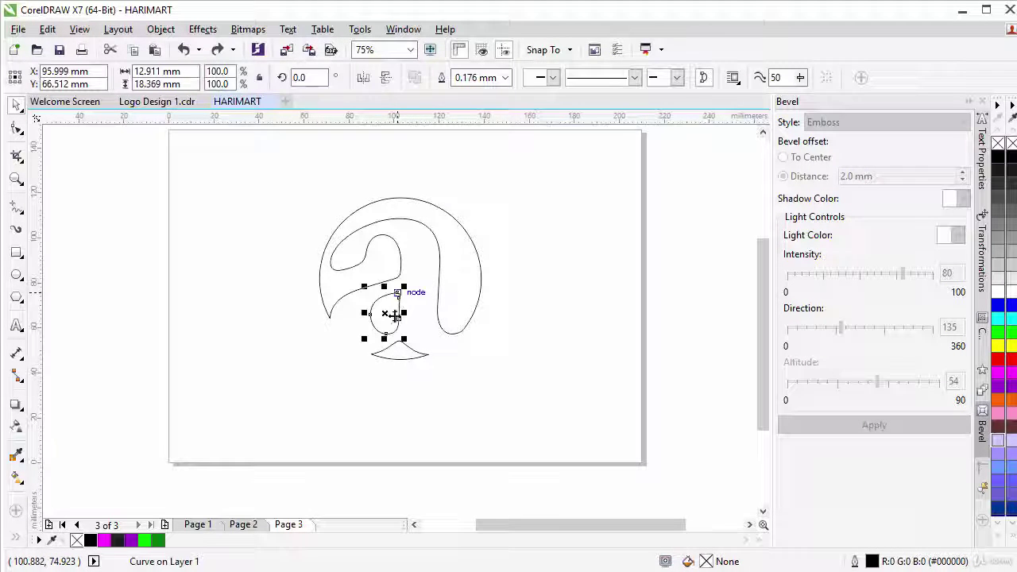
left_click(401, 361)
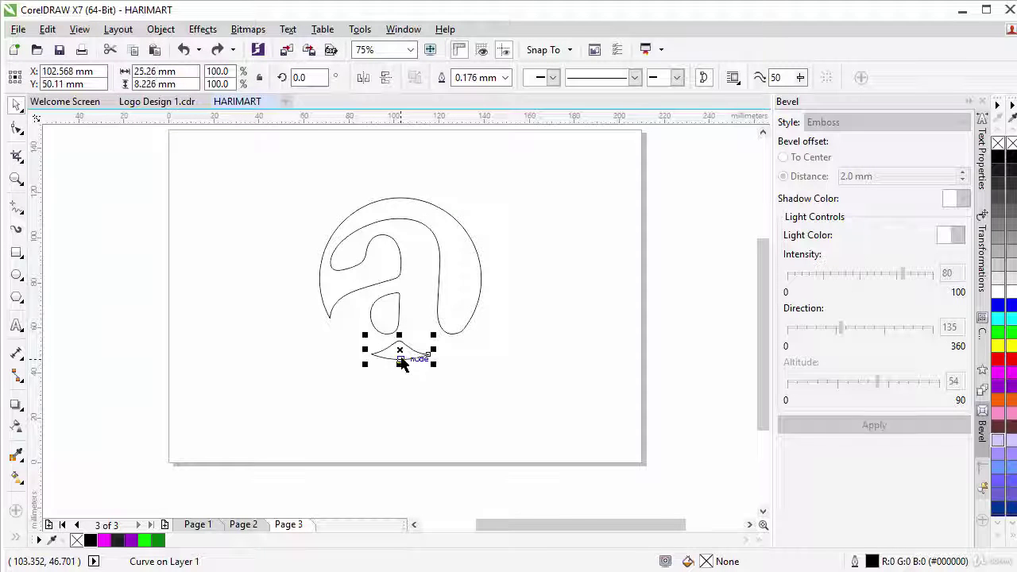
left_click(393, 296)
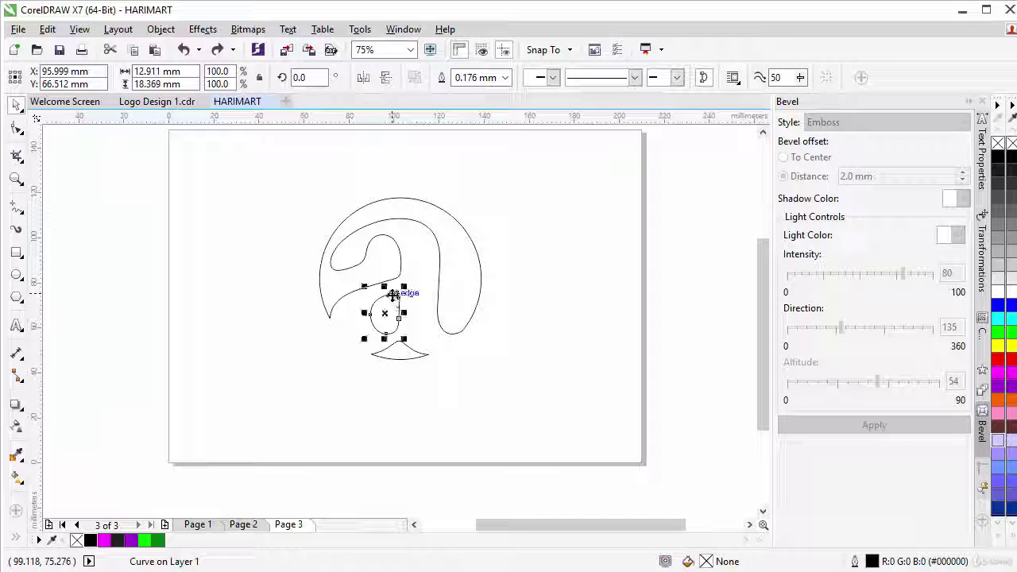
left_click(406, 361, "shift")
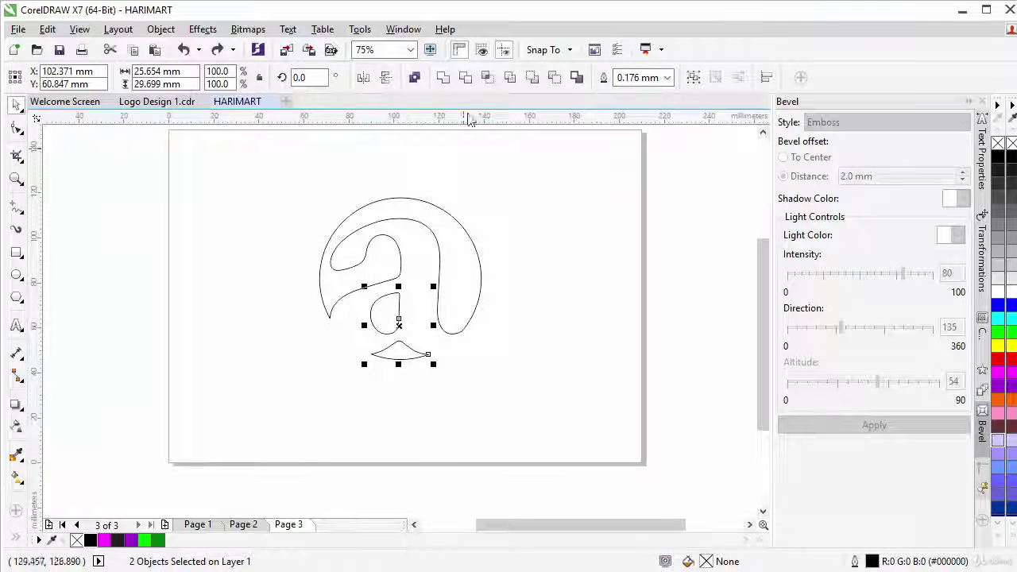
left_click(443, 79)
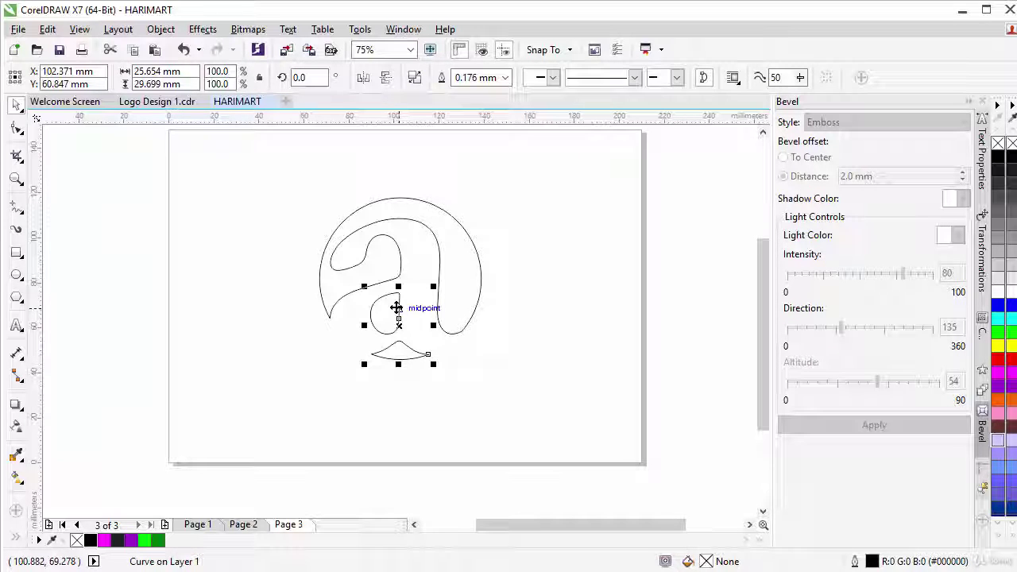
left_click_drag(400, 323, 287, 357)
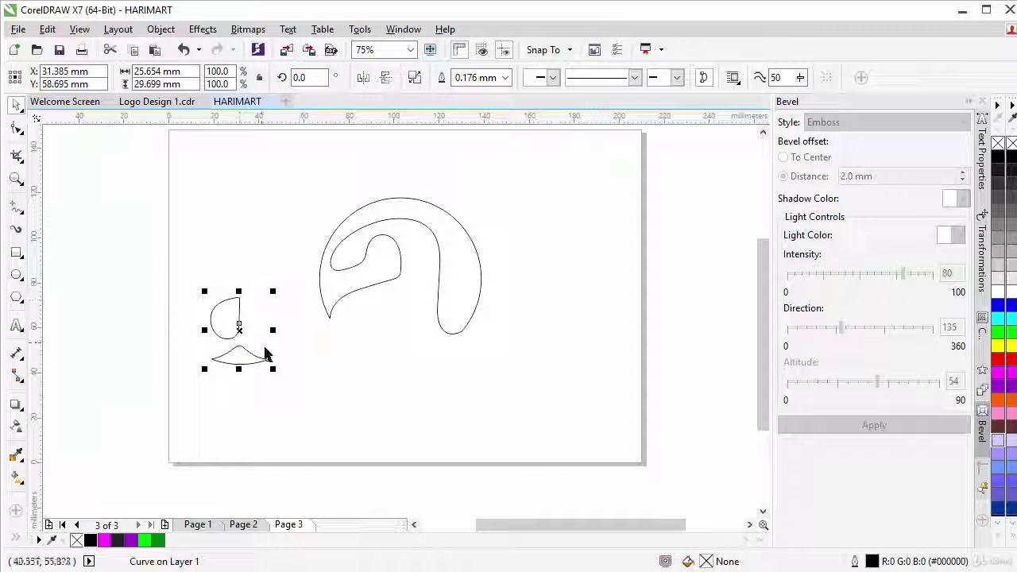